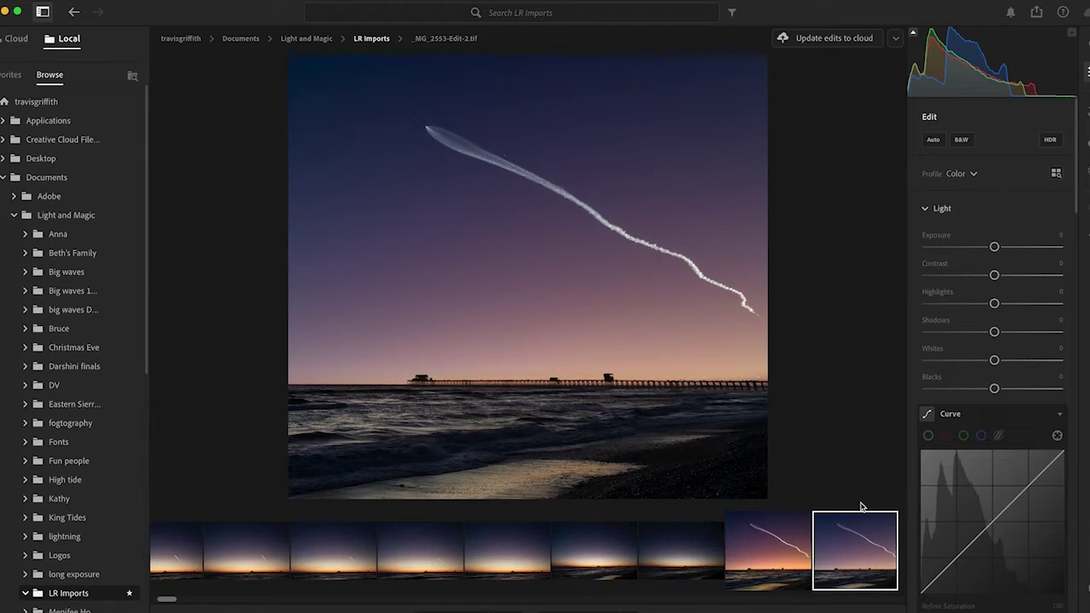
Step: Compare the edited launch photo with the original, ending back on the unedited _MG_2553-Edit-2.tif
click(761, 556)
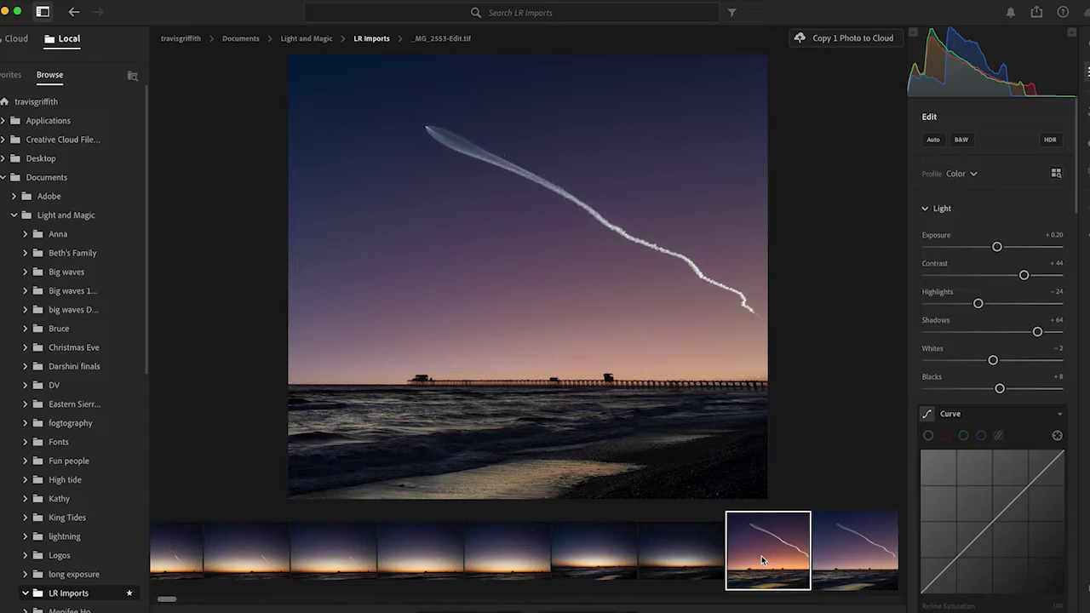
click(849, 569)
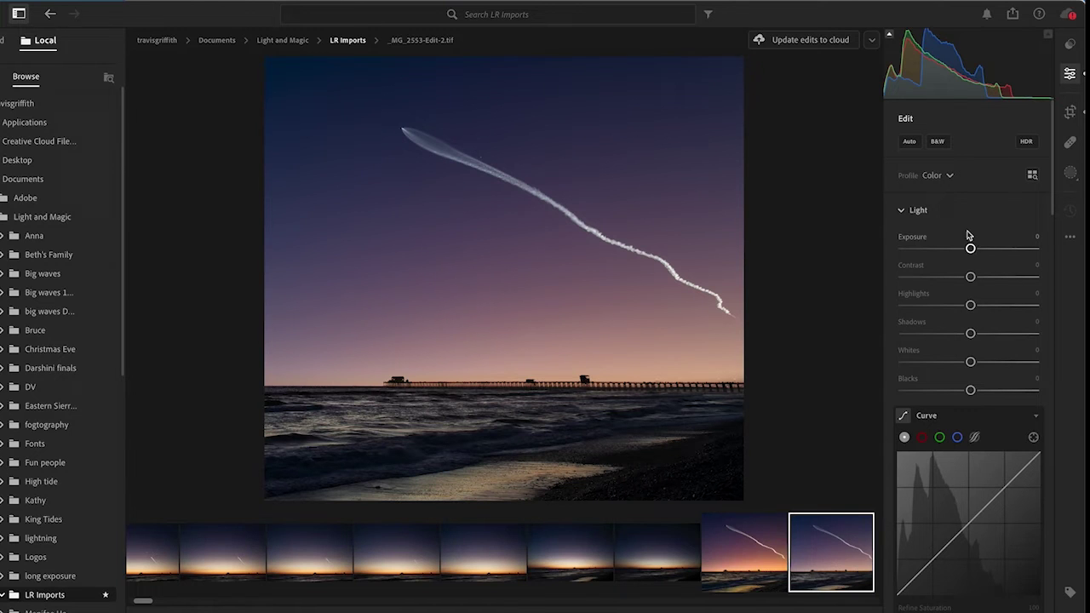
Step: Add a Sky mask with Highlights -63, Contrast +21 and Temp +32
click(1070, 174)
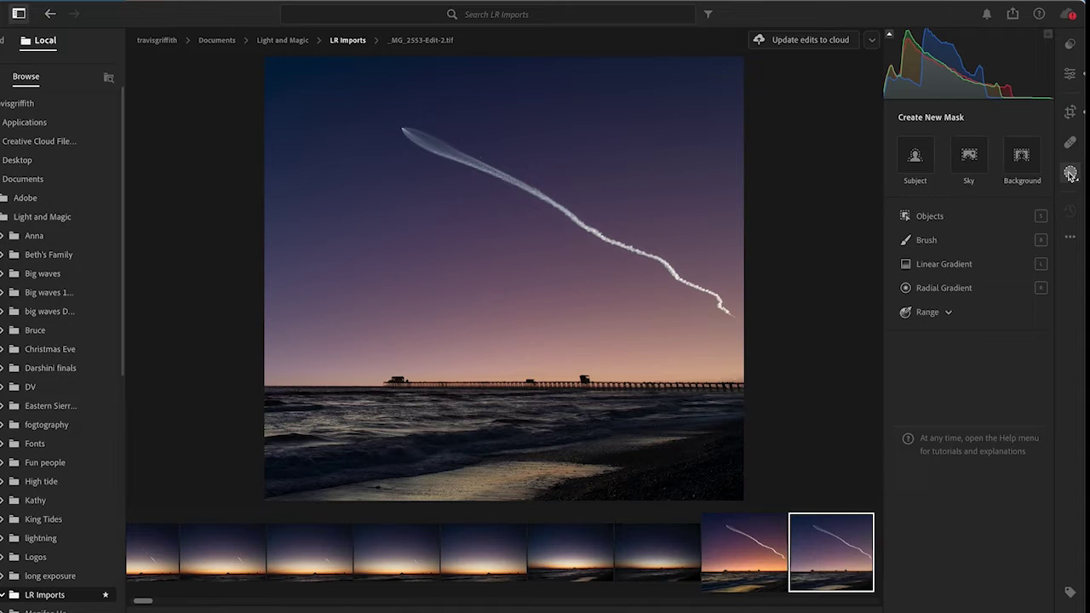
click(969, 160)
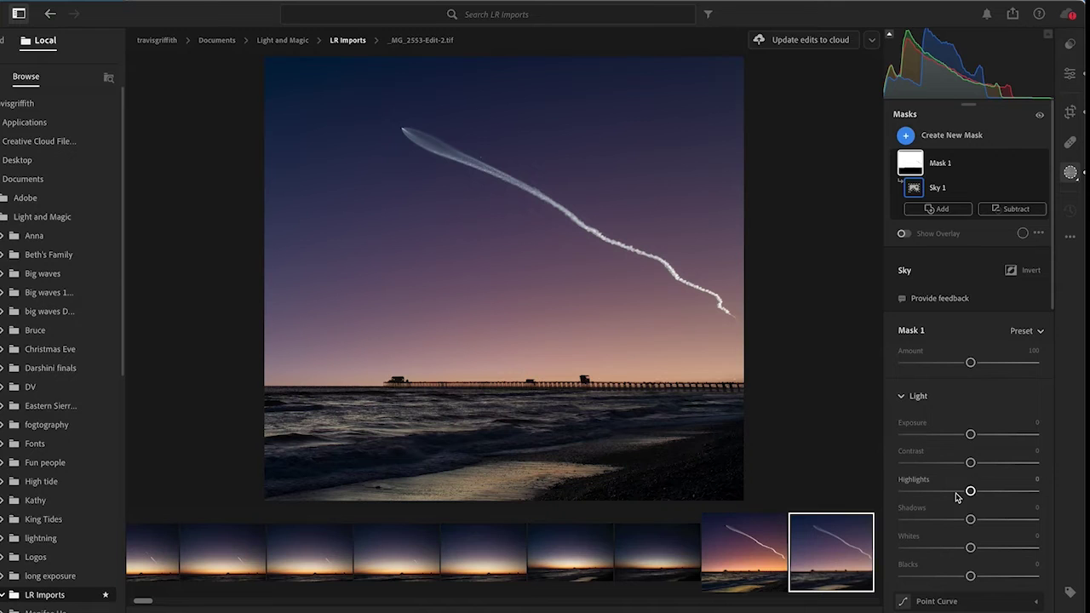
drag(971, 492, 927, 496)
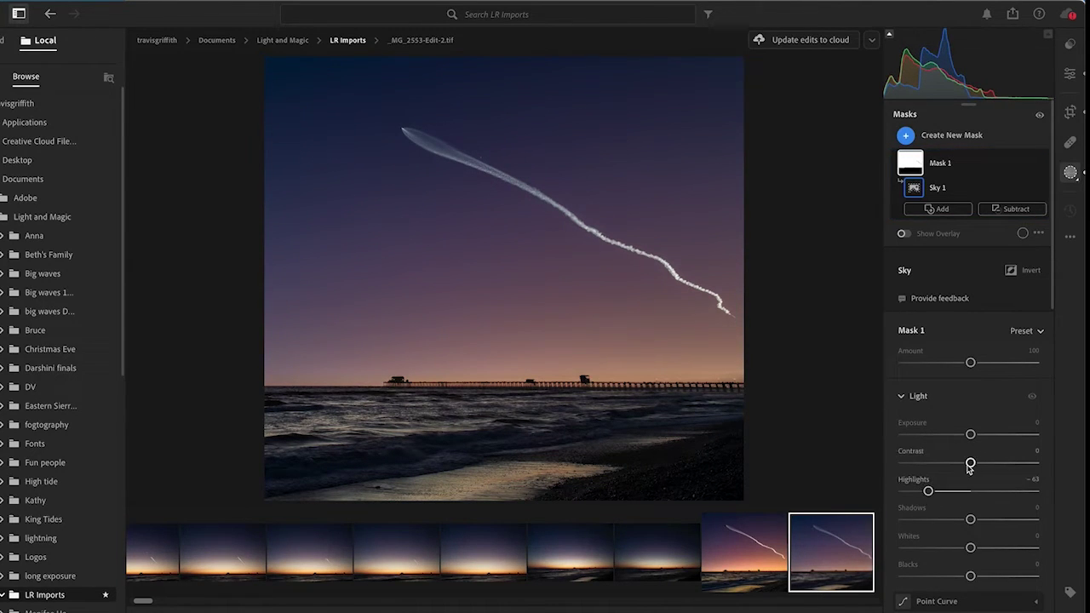
drag(970, 464, 984, 464)
scroll(984, 485, down, 5)
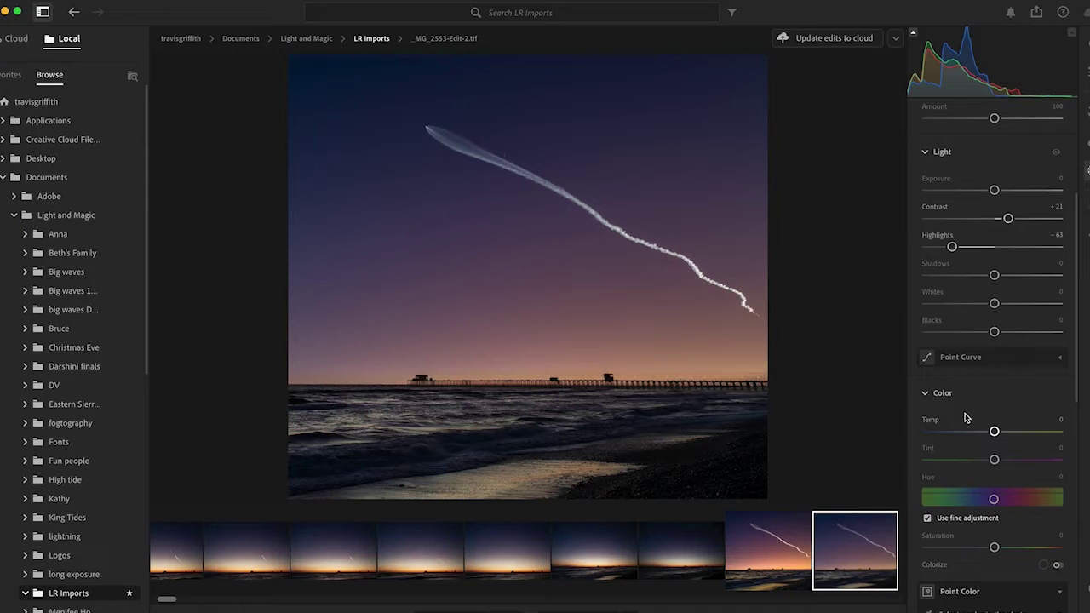
scroll(966, 418, down, 2)
scroll(988, 421, down, 1)
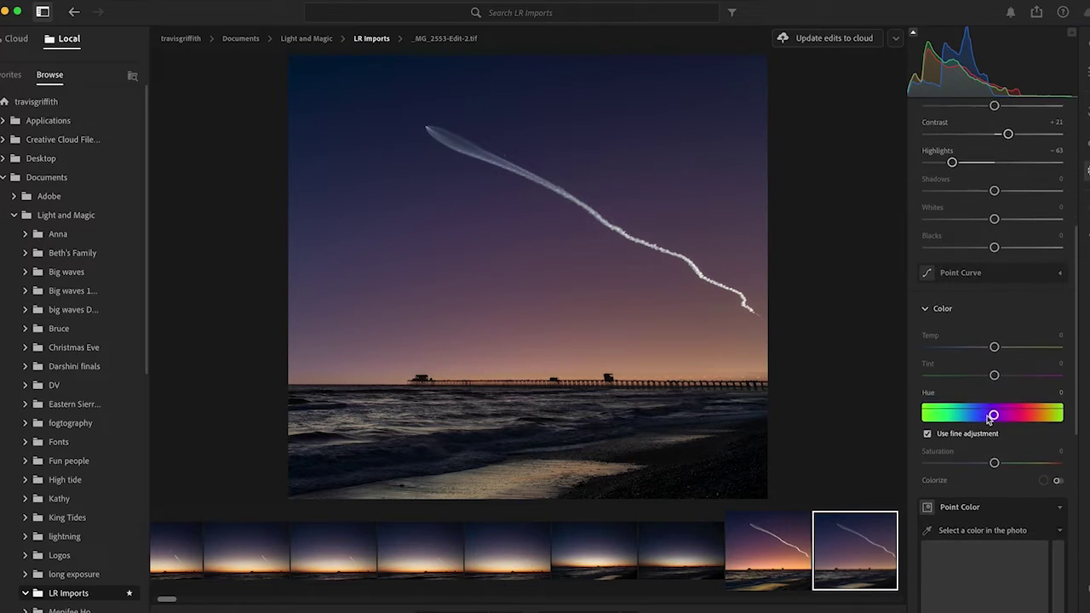
drag(994, 347, 1015, 346)
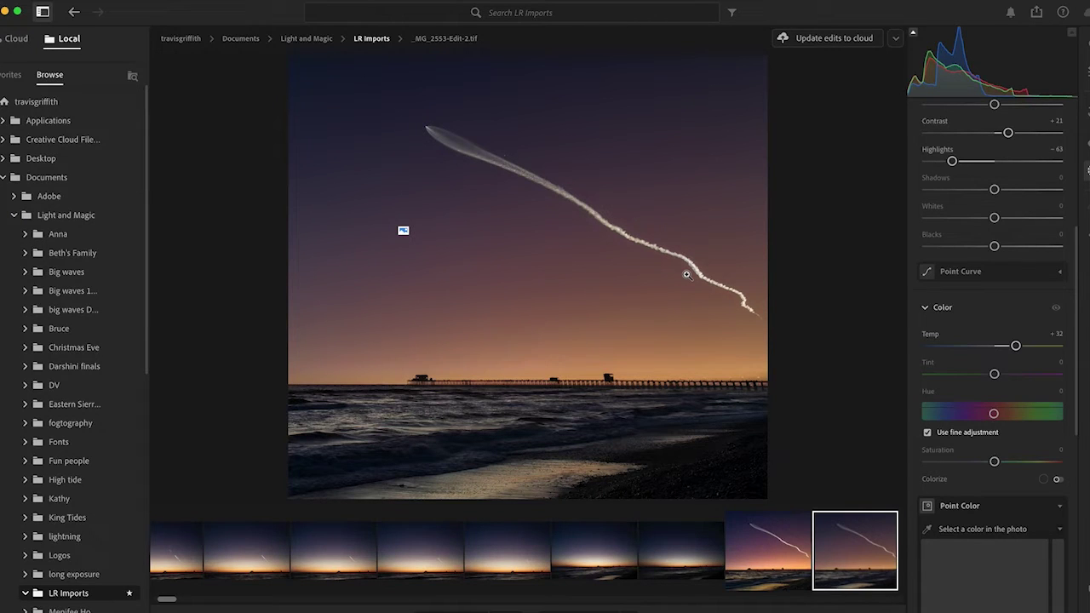
Step: Duplicate and invert the sky mask so it covers the foreground
key(m)
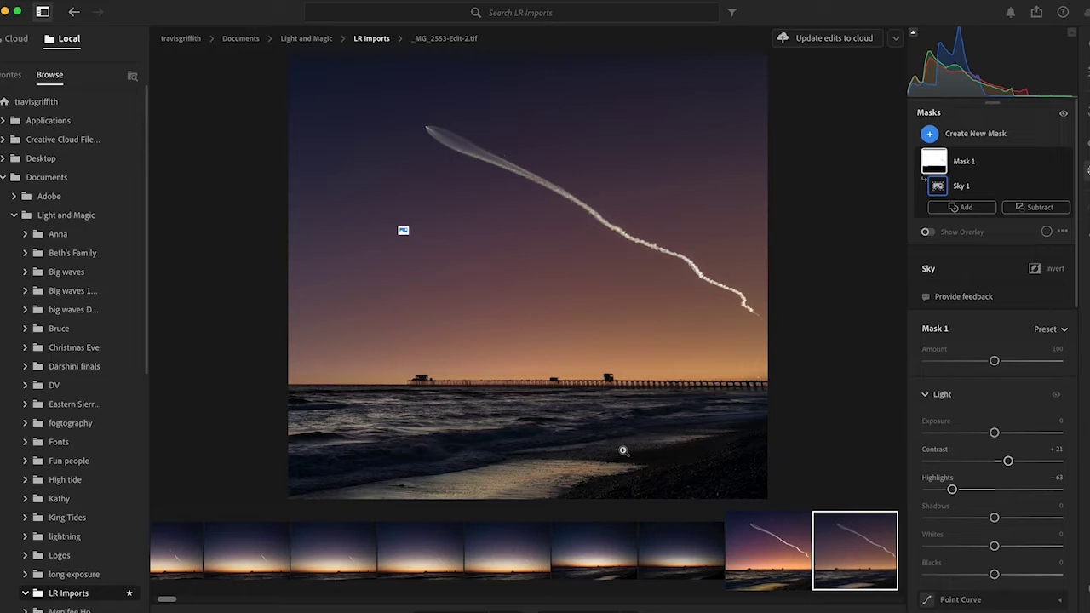
click(1053, 164)
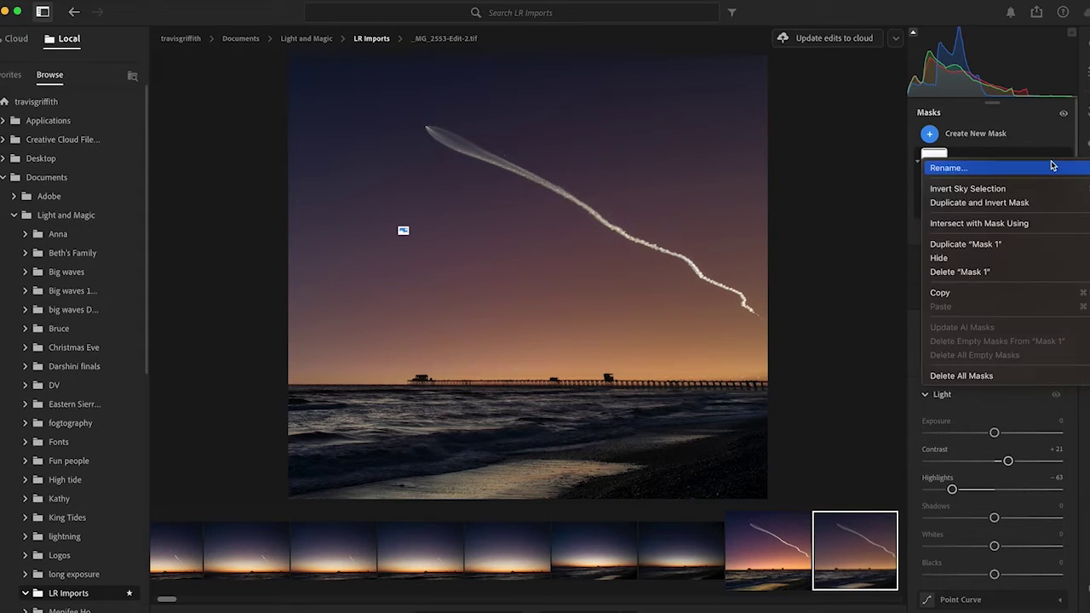
click(1005, 202)
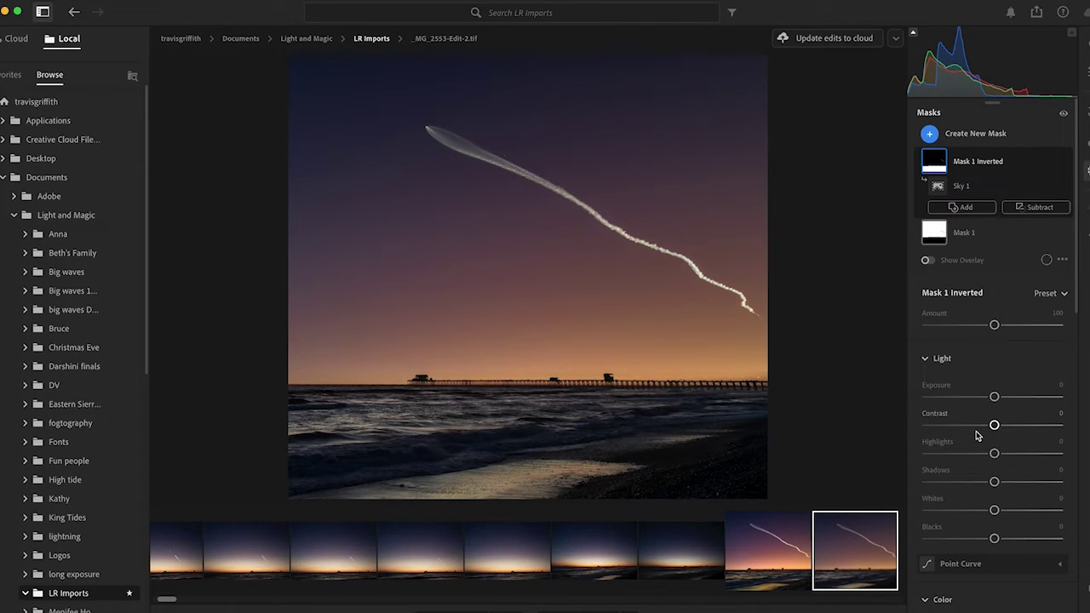
Step: Lift the foreground with Shadows +40, Whites +22, Temp +16 and Tint +18
scroll(996, 443, down, 1)
scroll(998, 444, down, 1)
drag(996, 444, 1009, 472)
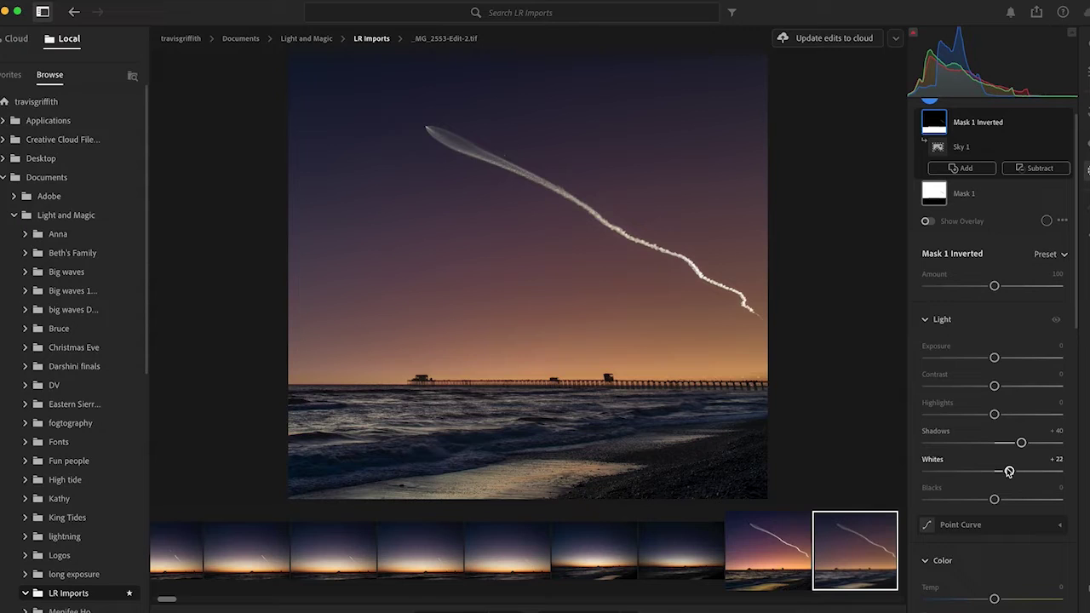
scroll(1009, 472, down, 3)
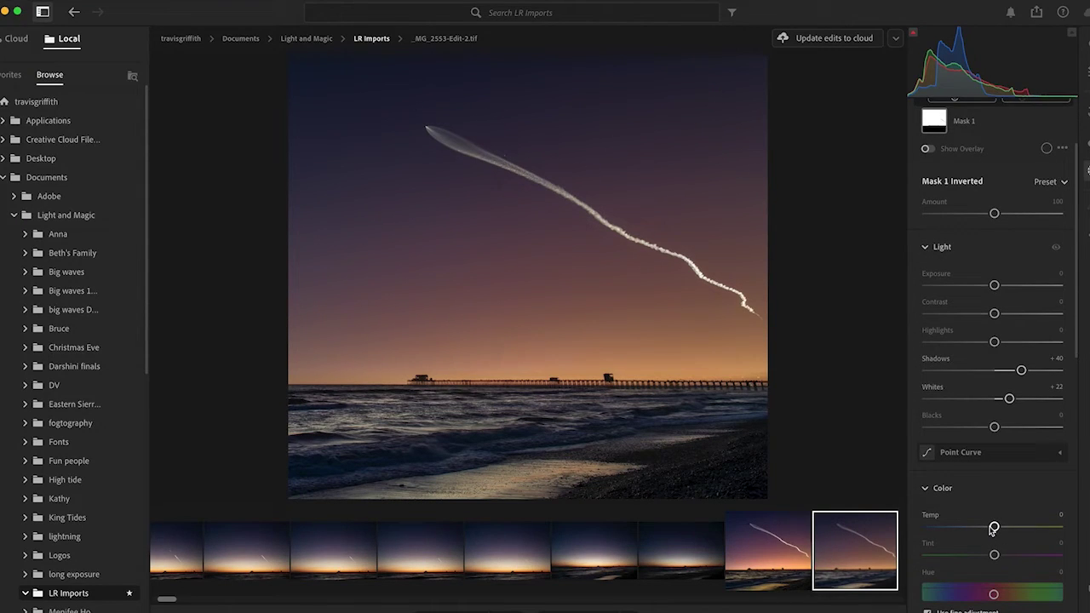
drag(994, 527, 1007, 556)
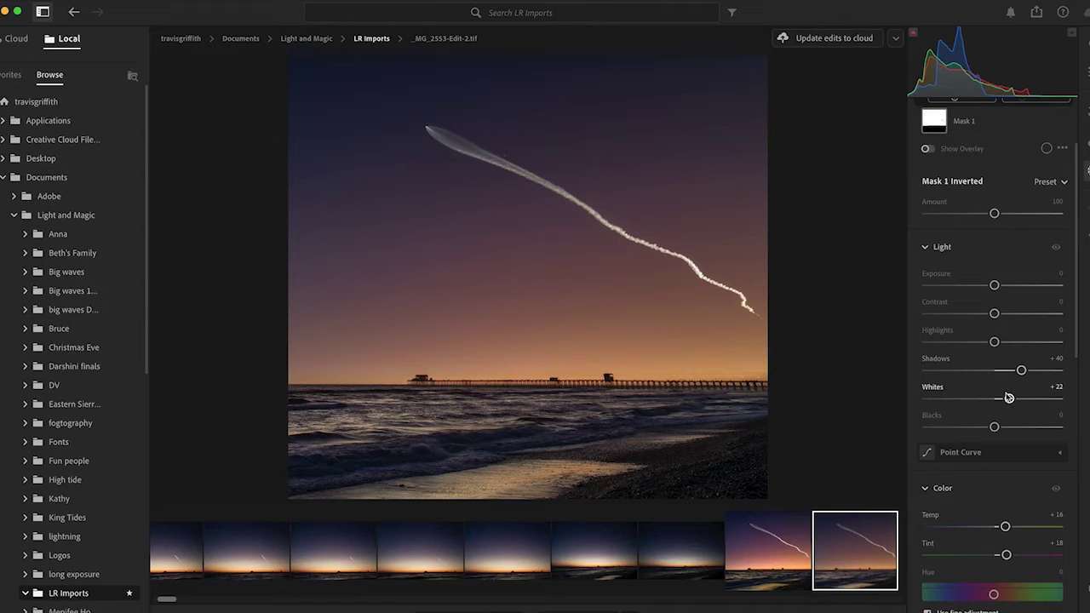
scroll(1009, 398, up, 5)
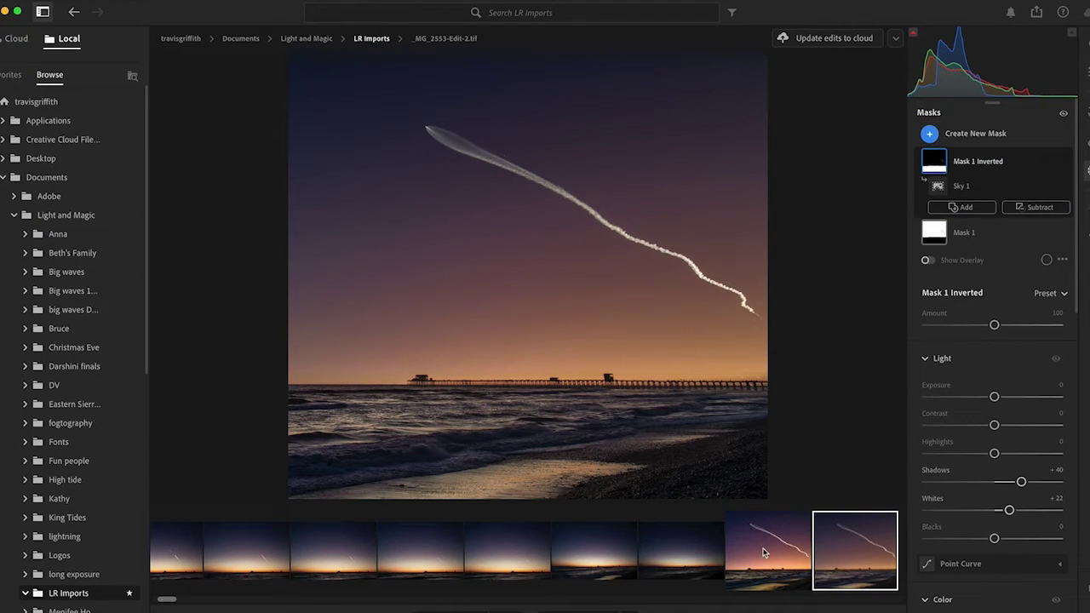
Step: Adjust the sky mask to Temp +36, Tint +16 and Saturation +12, then return to Edit
scroll(945, 464, down, 5)
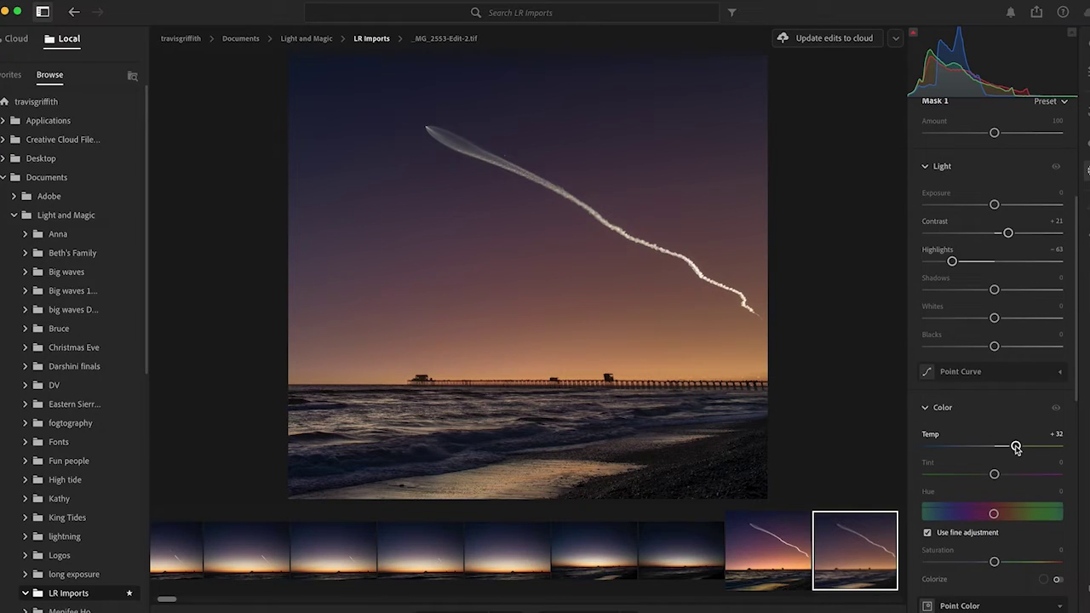
drag(1019, 447, 1005, 474)
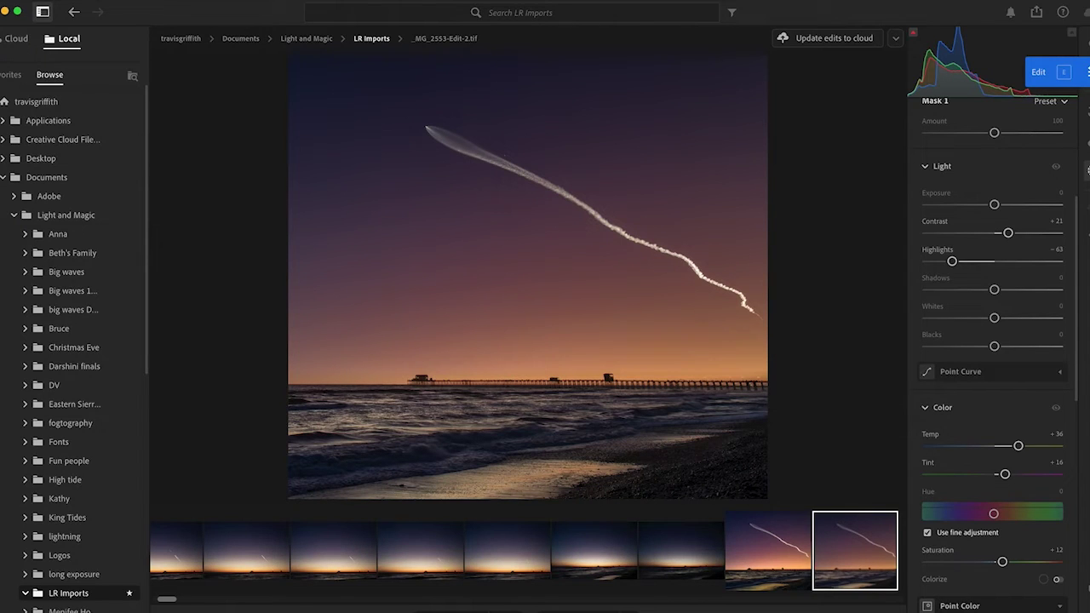
click(1085, 71)
Step: Open _MG_2565.CR2 and show its metadata: 70 mm, 1/6 sec, f/4.0, ISO 100
scroll(632, 545, right, 5)
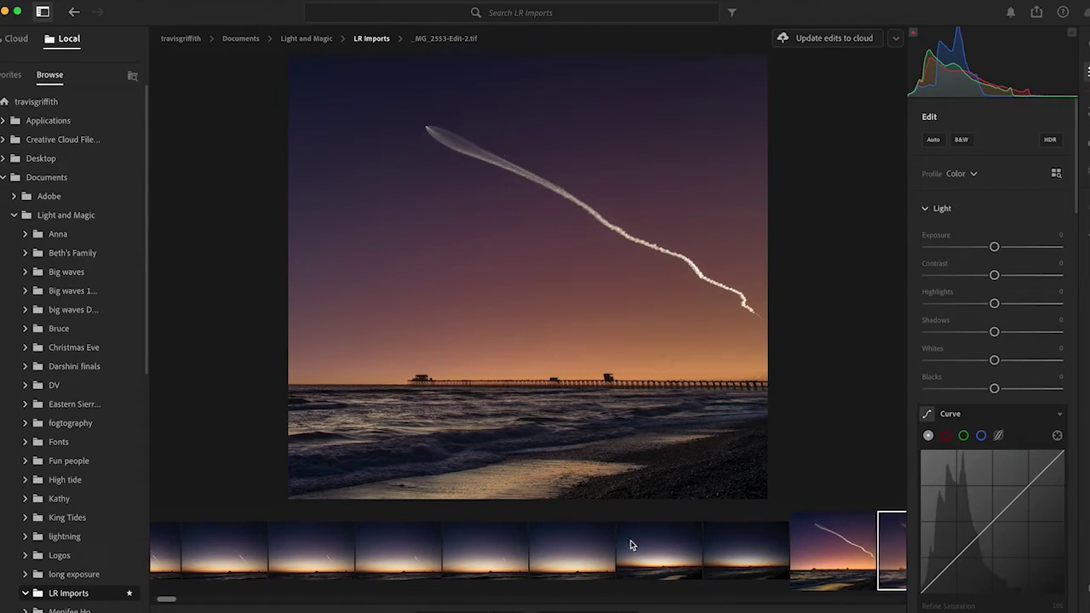
scroll(632, 545, left, 5)
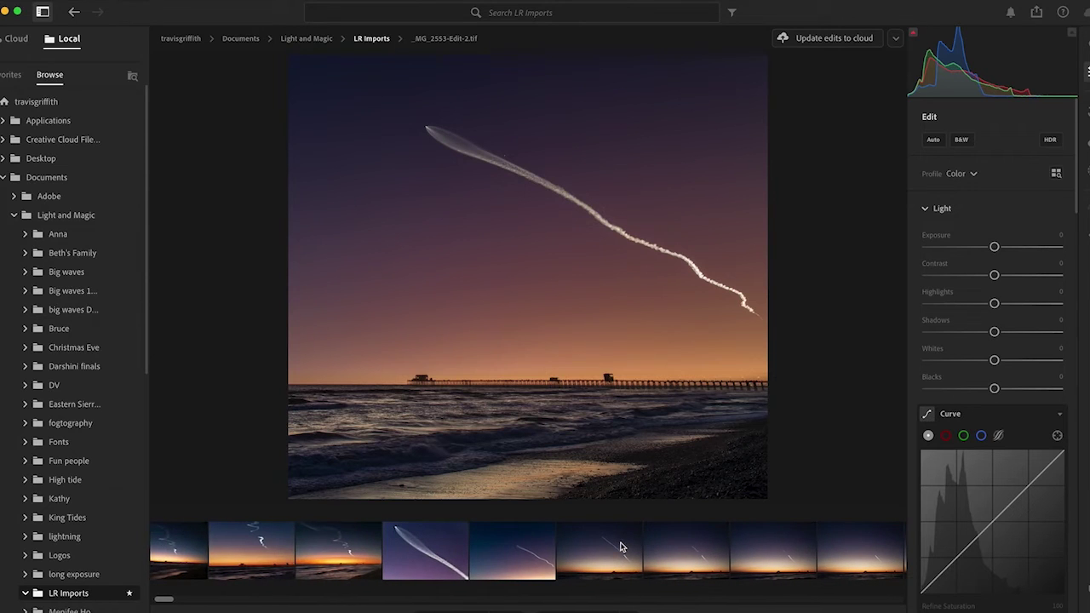
click(407, 561)
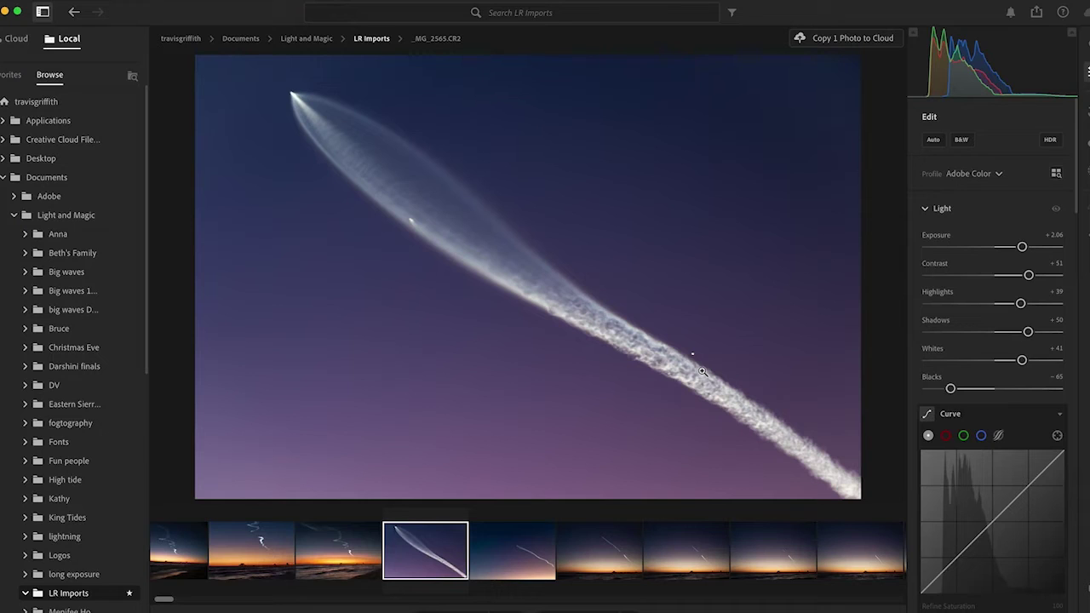
key(i)
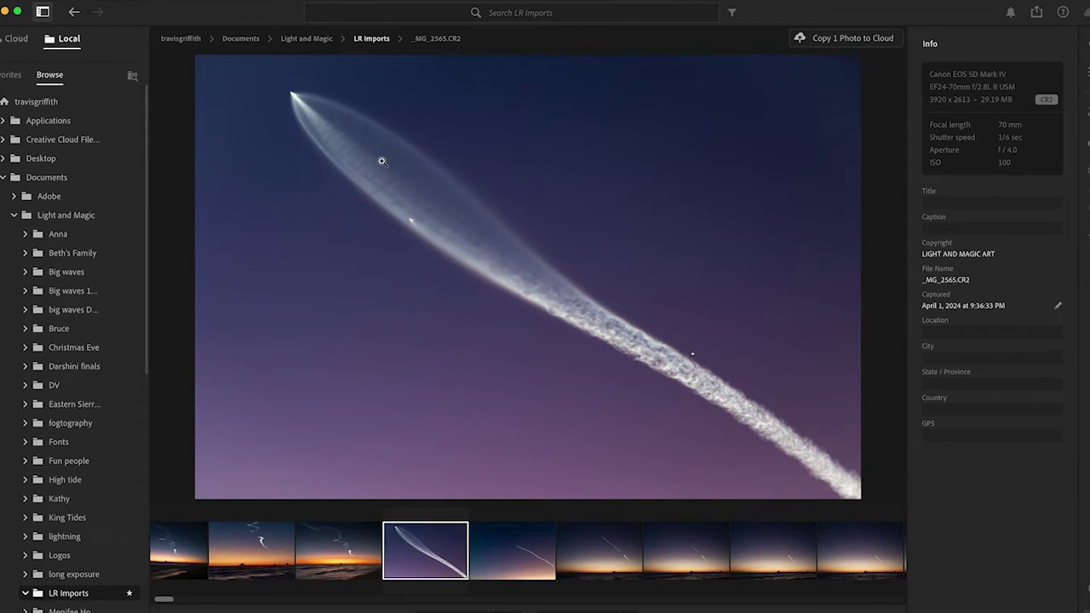
click(651, 340)
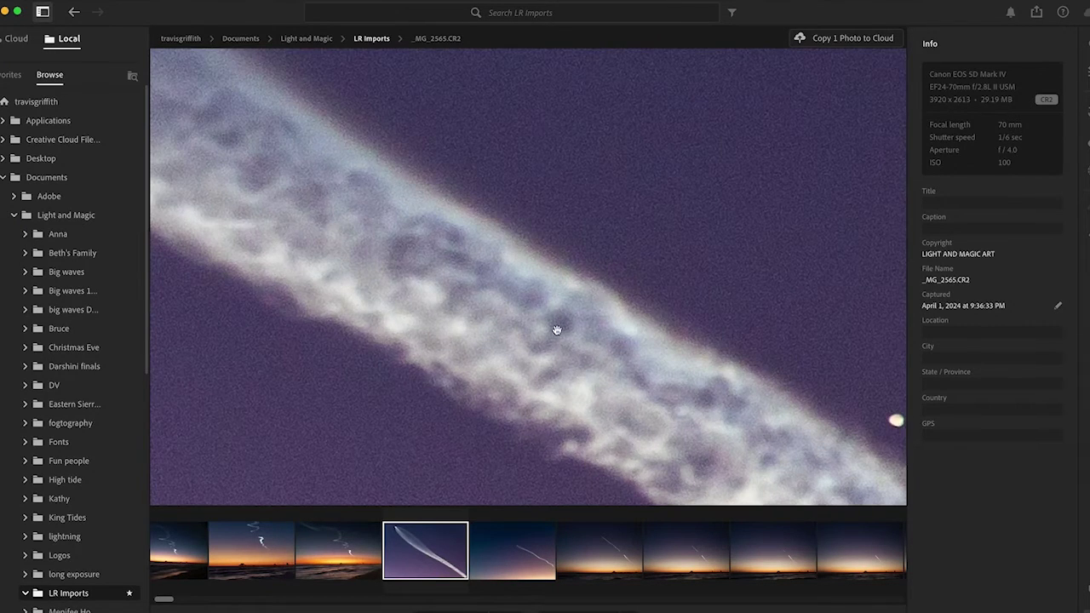
drag(557, 329, 710, 396)
drag(488, 316, 690, 426)
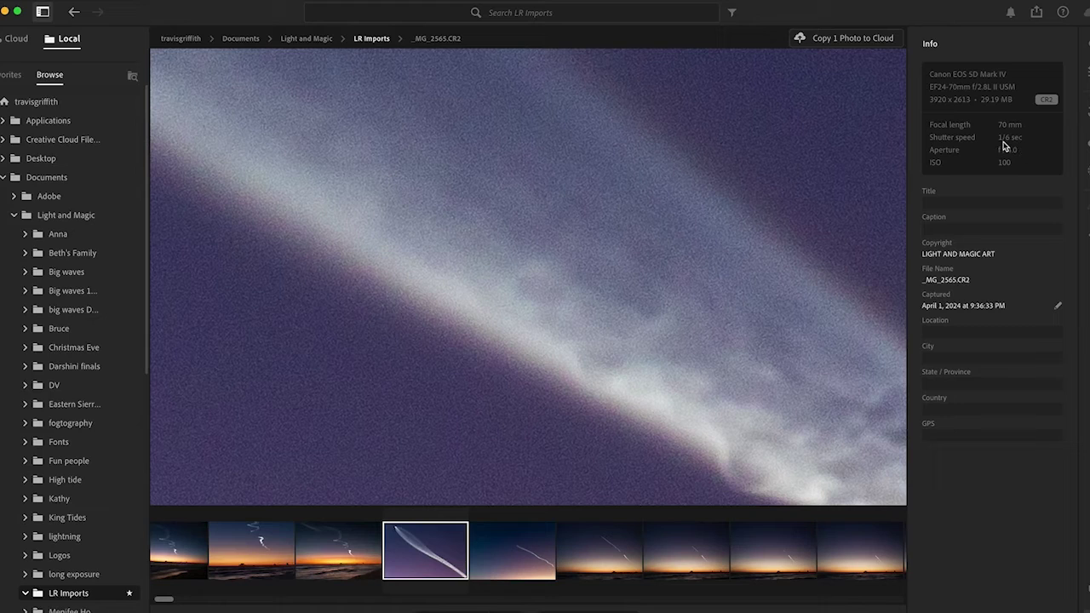
click(674, 239)
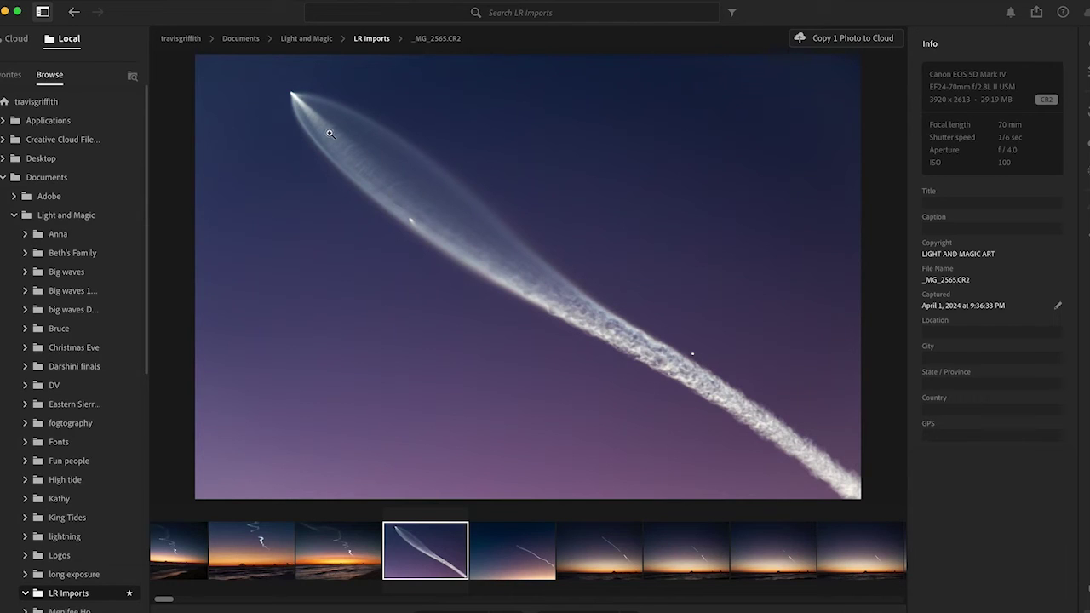
Step: Compare _MG_2576 and _MG_2577, then settle on _MG_2575.CR2 in Edit view
scroll(418, 551, left, 3)
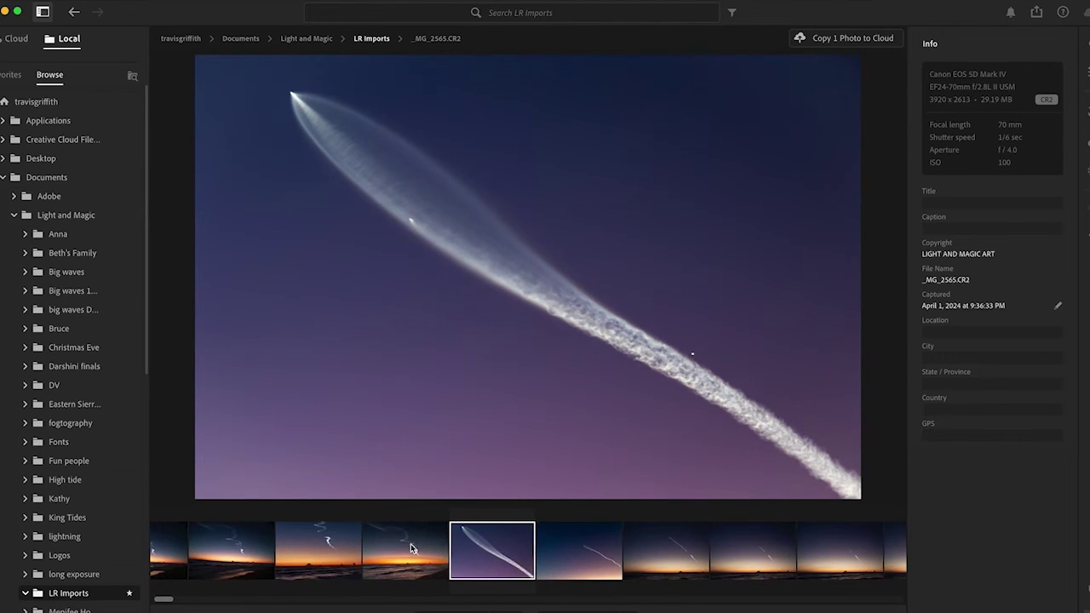
click(435, 563)
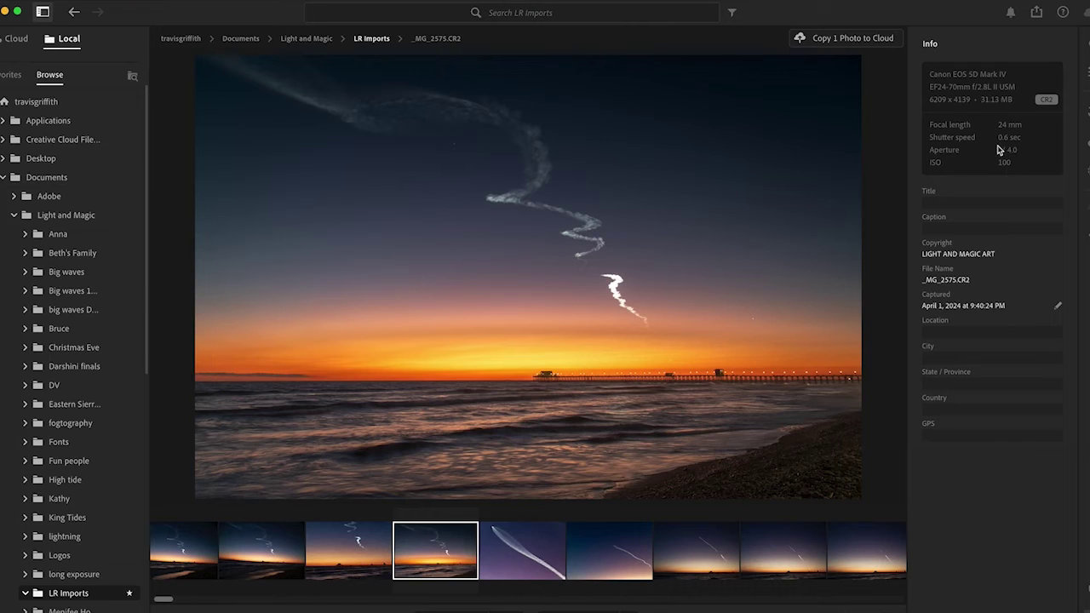
key(e)
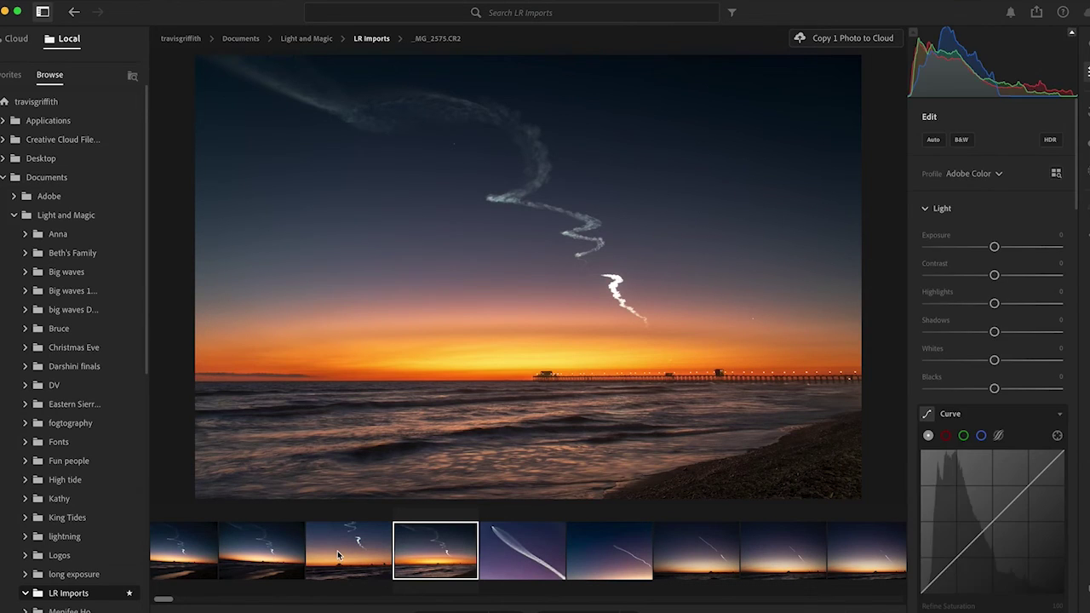
click(340, 554)
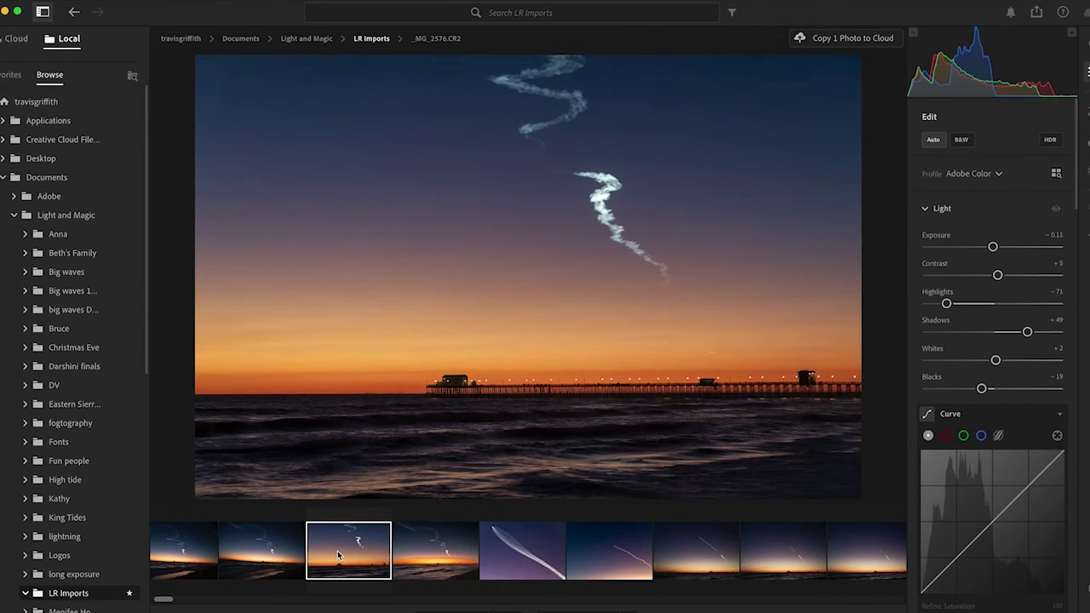
click(260, 552)
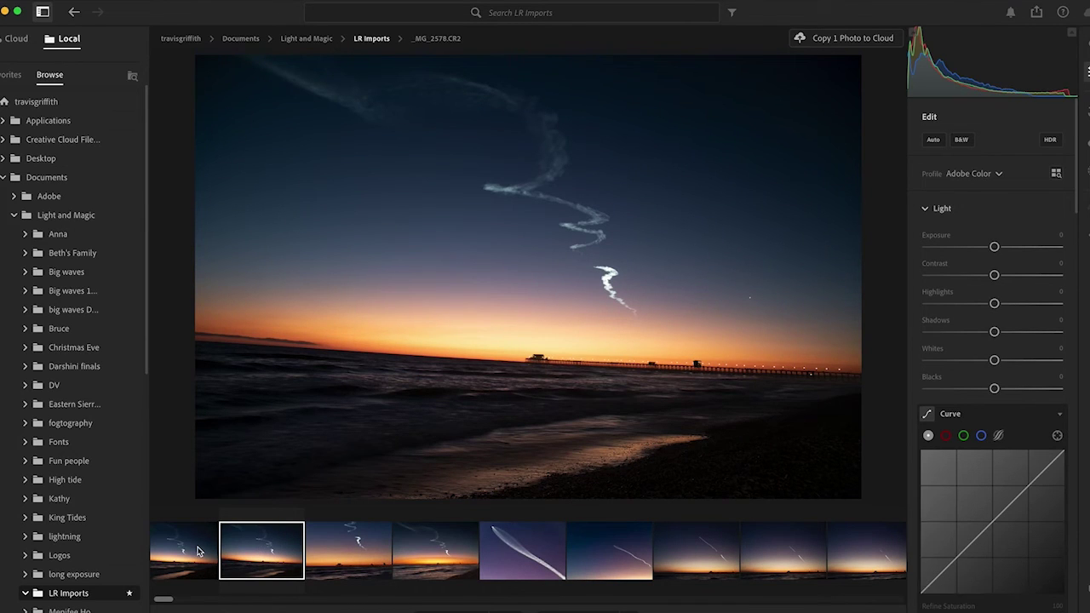
click(450, 567)
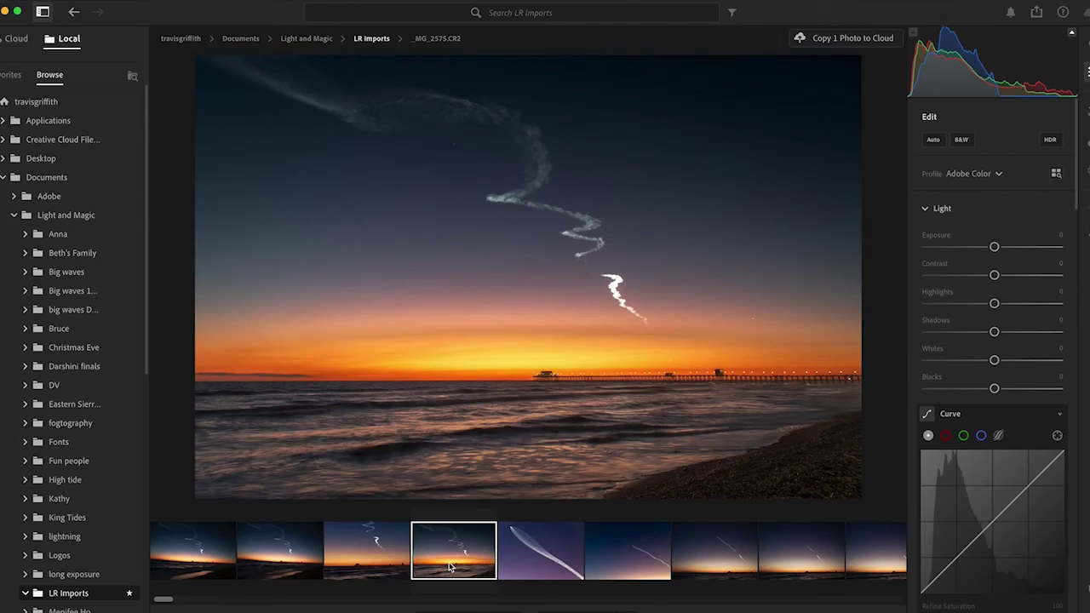